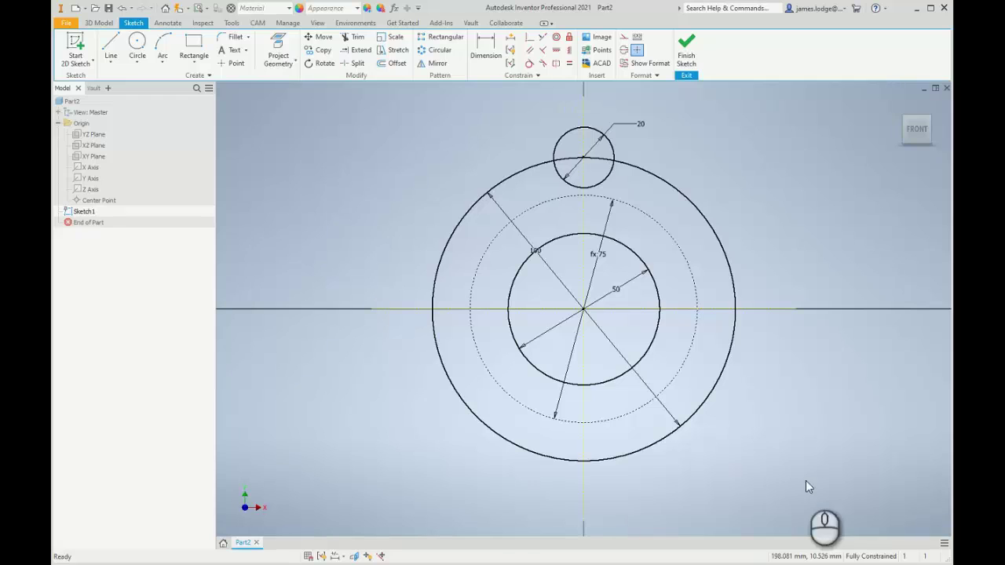
# Set the diameter of the small circle at the outer circle's top to 10 mm
pyautogui.moveTo(758, 171); pyautogui.dragTo(737, 168, button='middle')
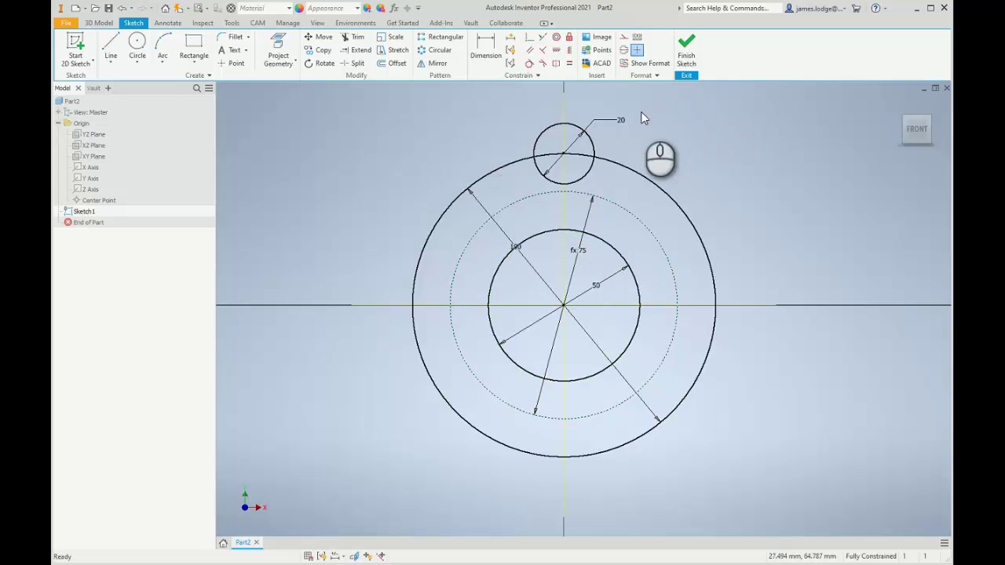
pyautogui.click(619, 119)
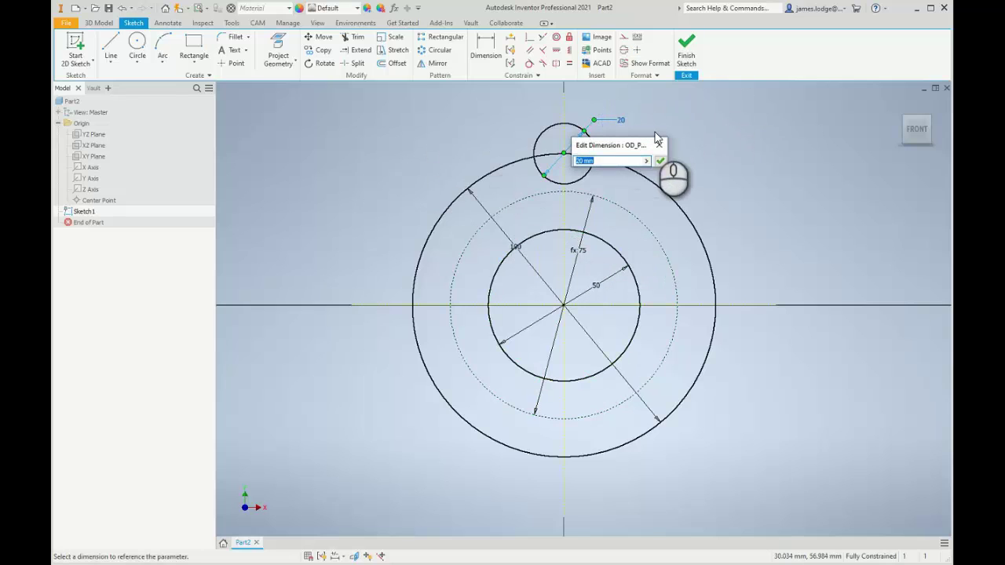
pyautogui.press('Return')
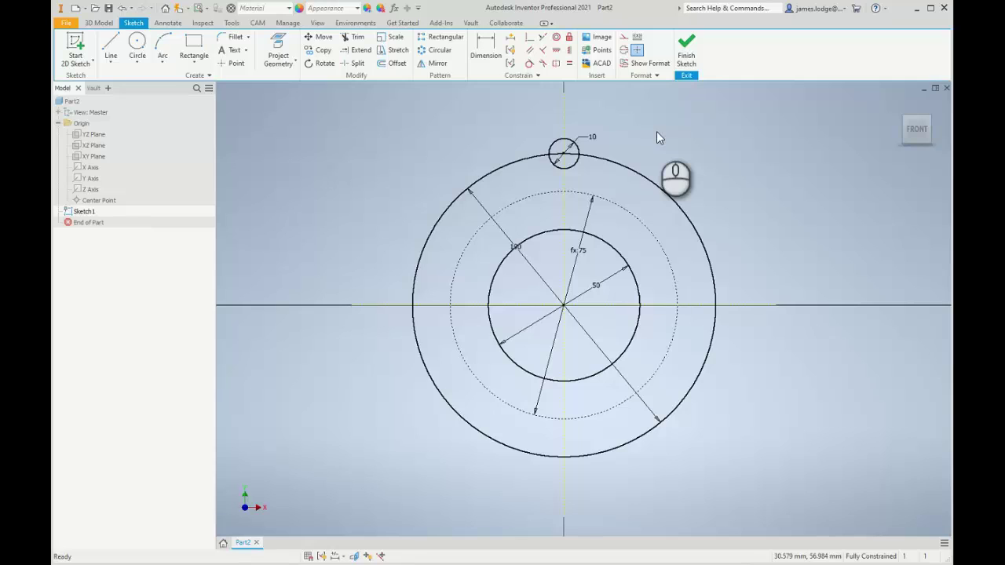
pyautogui.click(707, 124)
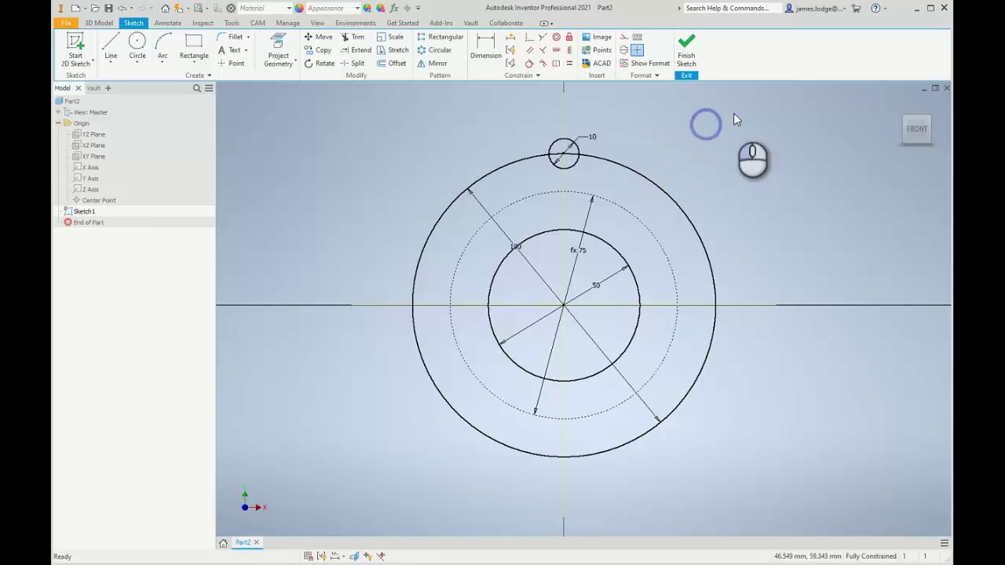
pyautogui.scroll(-5, 587, 158)
pyautogui.moveTo(569, 155)
pyautogui.mouseDown(button='middle')
pyautogui.moveTo(749, 332)
pyautogui.moveTo(667, 291)
pyautogui.mouseUp(button='middle')
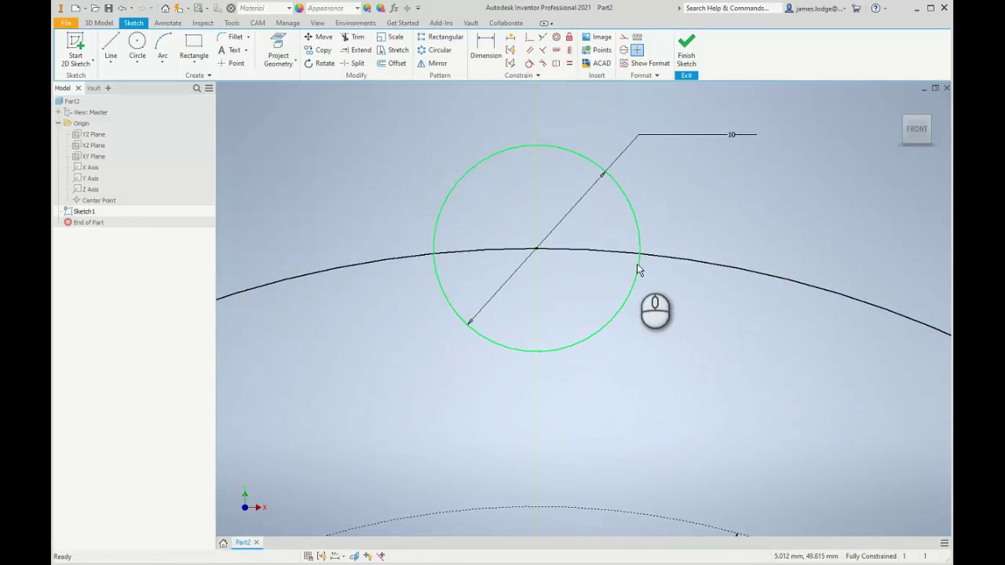
pyautogui.click(355, 37)
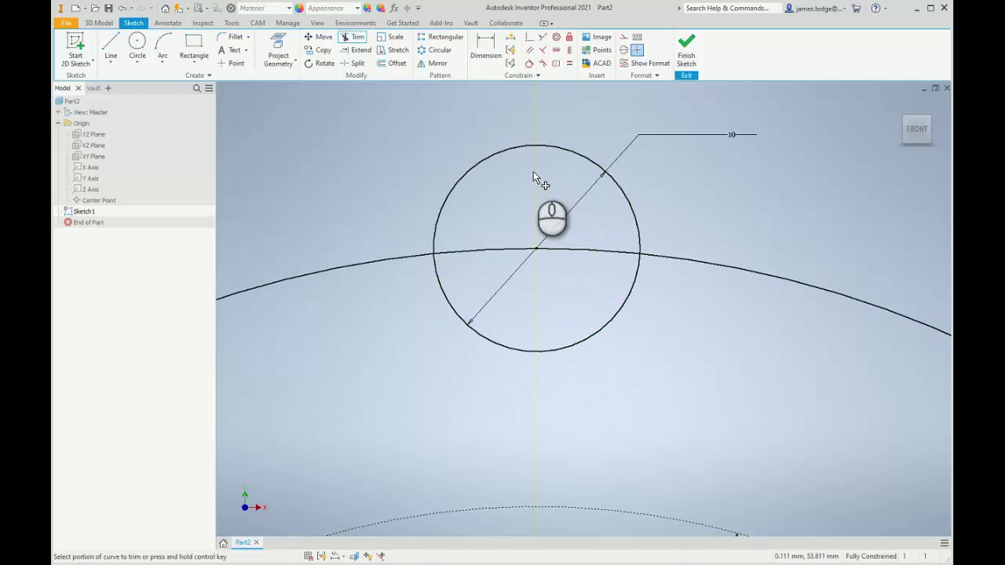
pyautogui.press('Escape')
# Split the 10 mm circle and the 100 mm outer circle where they intersect each other
pyautogui.scroll(-5, 411, 153)
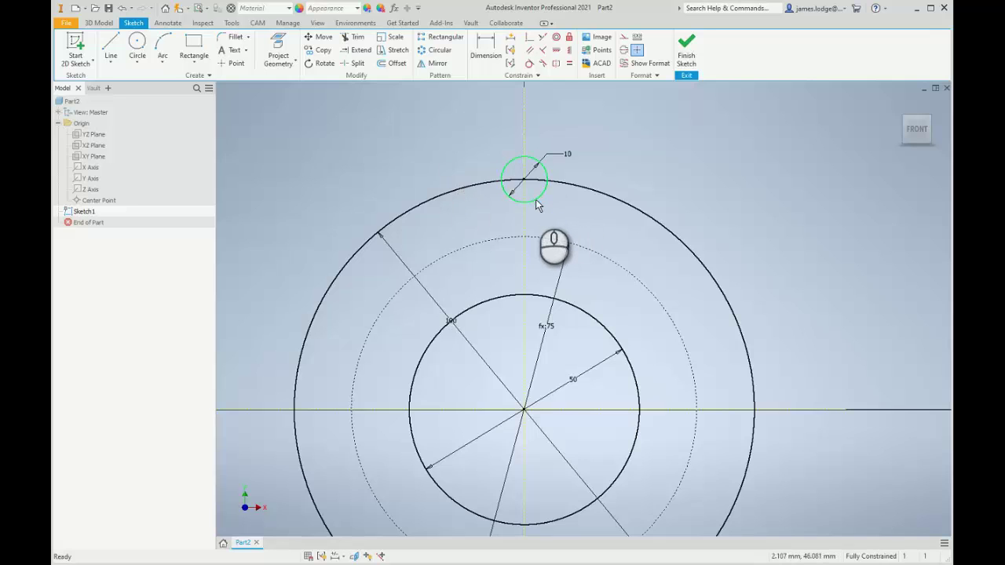
pyautogui.scroll(3, 472, 163)
pyautogui.scroll(3, 473, 159)
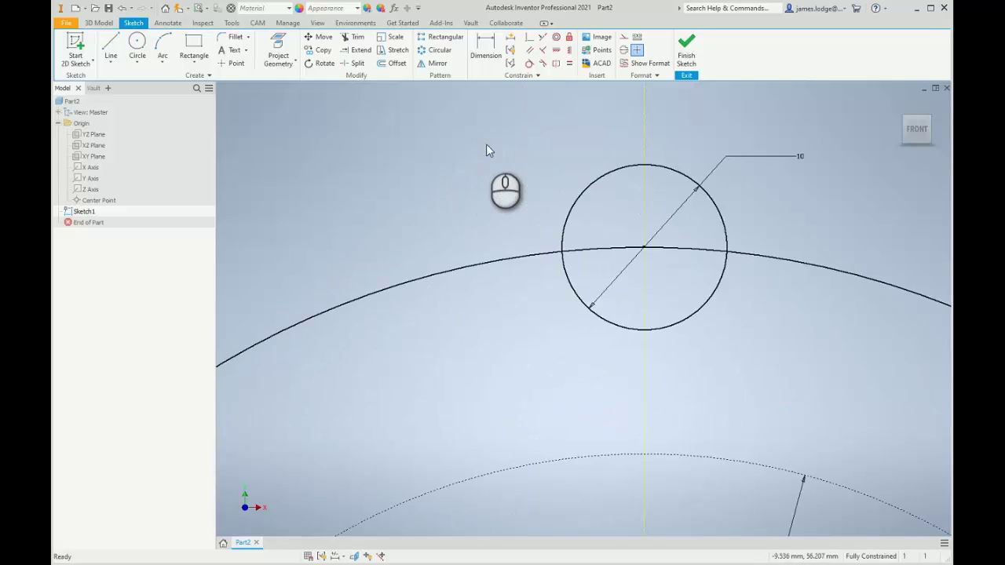
pyautogui.moveTo(487, 150)
pyautogui.mouseDown(button='middle')
pyautogui.moveTo(368, 186)
pyautogui.moveTo(393, 175)
pyautogui.mouseUp(button='middle')
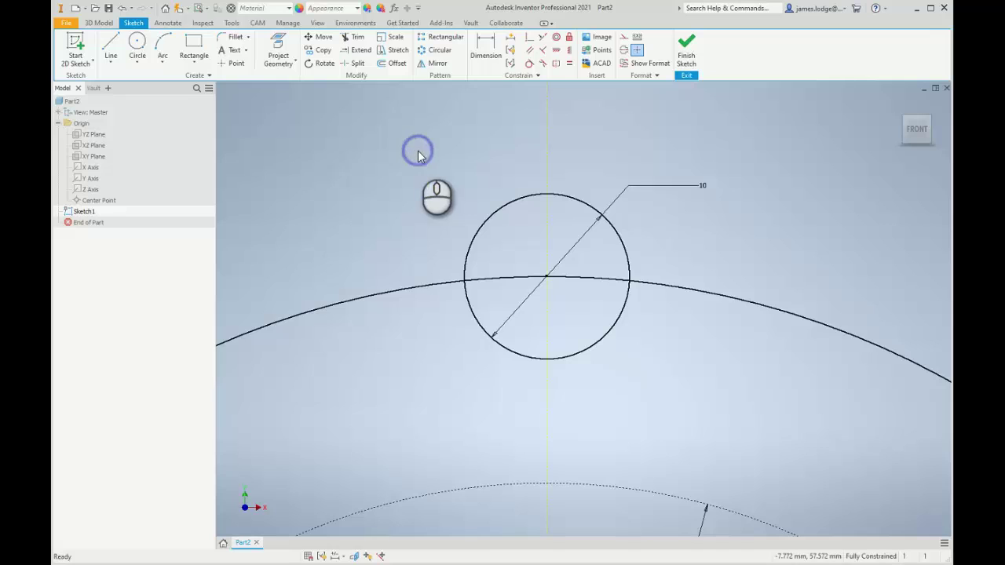
pyautogui.click(355, 65)
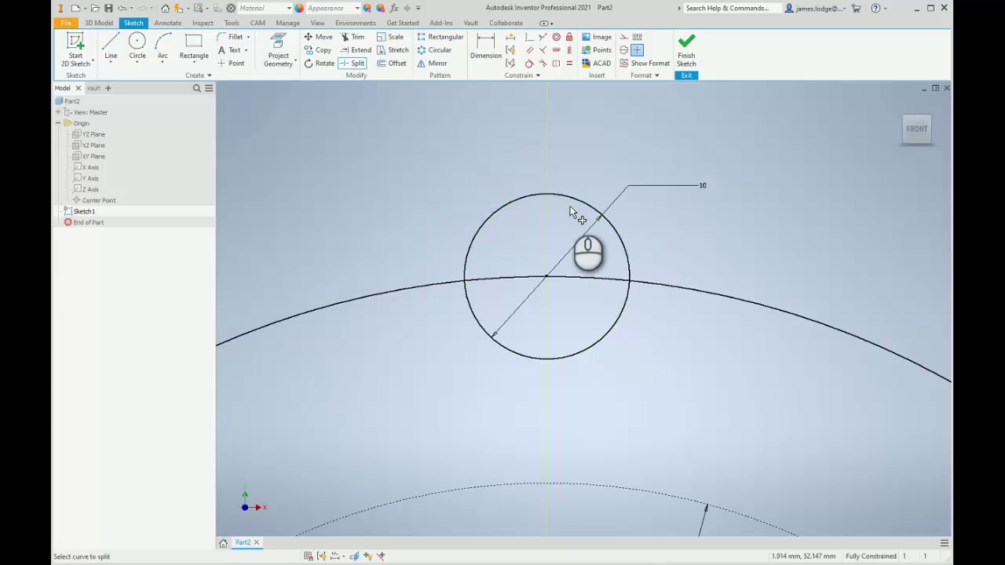
pyautogui.click(471, 314)
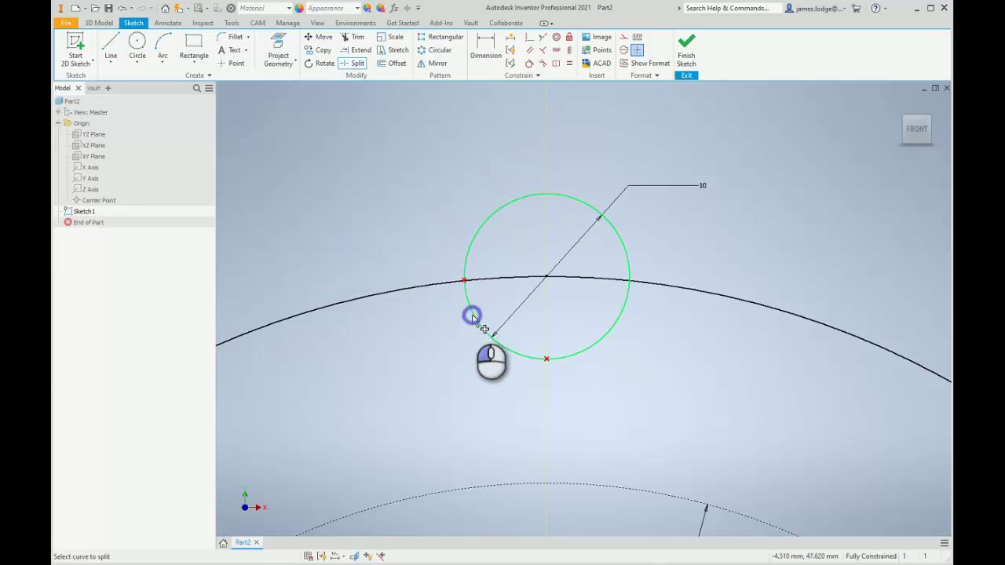
pyautogui.click(617, 320)
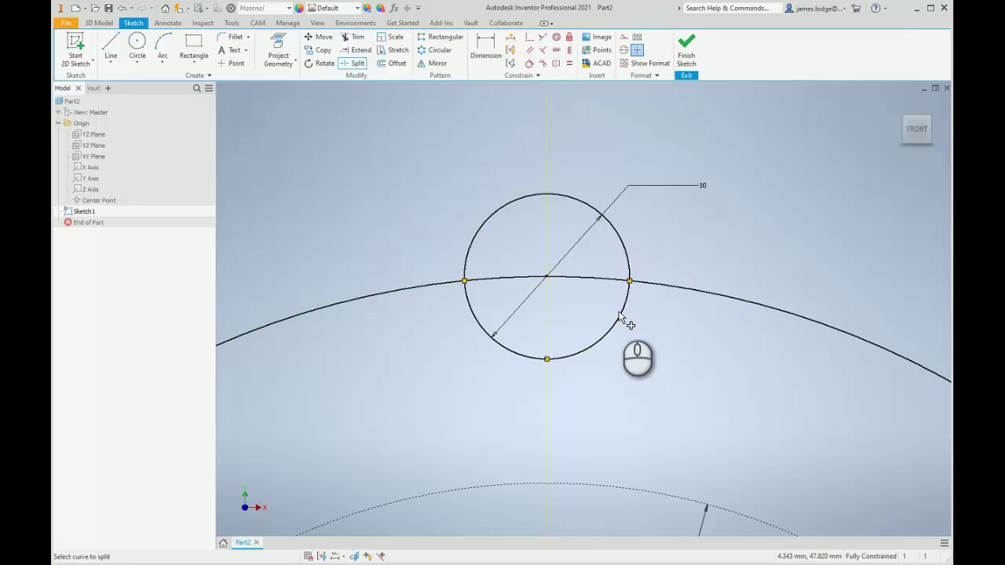
pyautogui.click(593, 276)
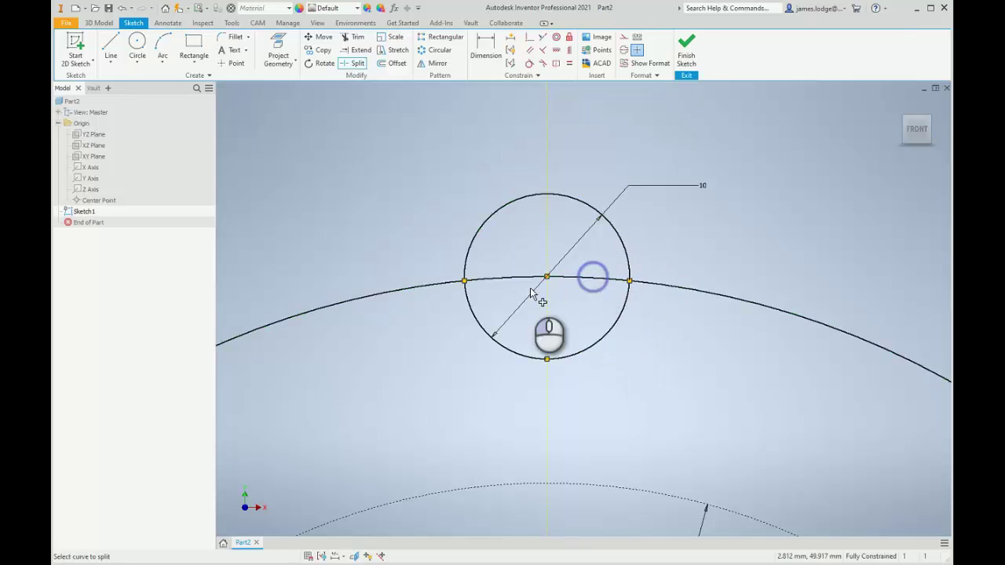
pyautogui.click(507, 279)
# Convert the small circle's upper arc and the outer circle's segment inside it to construction geometry
pyautogui.click(624, 37)
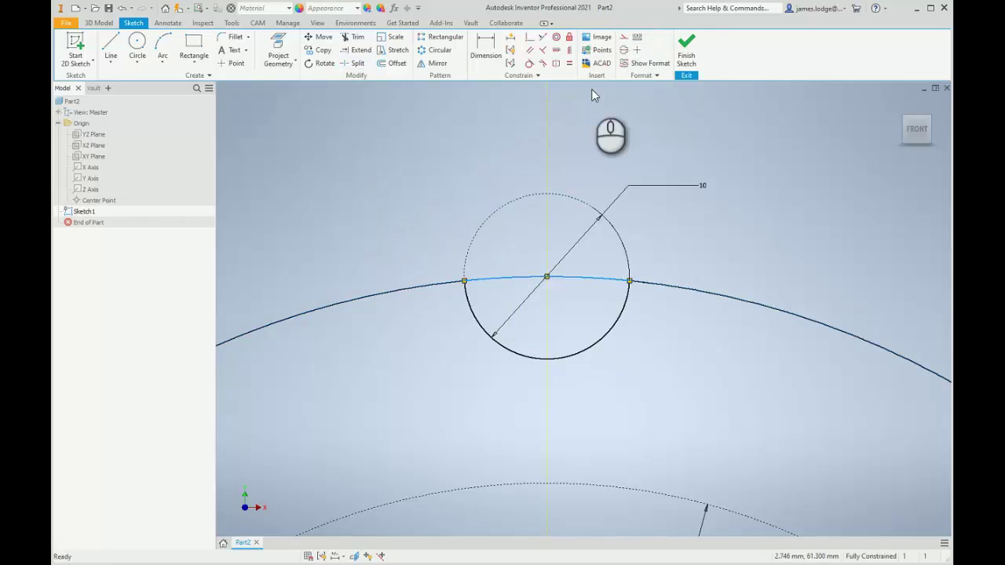
pyautogui.click(623, 39)
pyautogui.scroll(-3, 477, 138)
pyautogui.scroll(4, 510, 209)
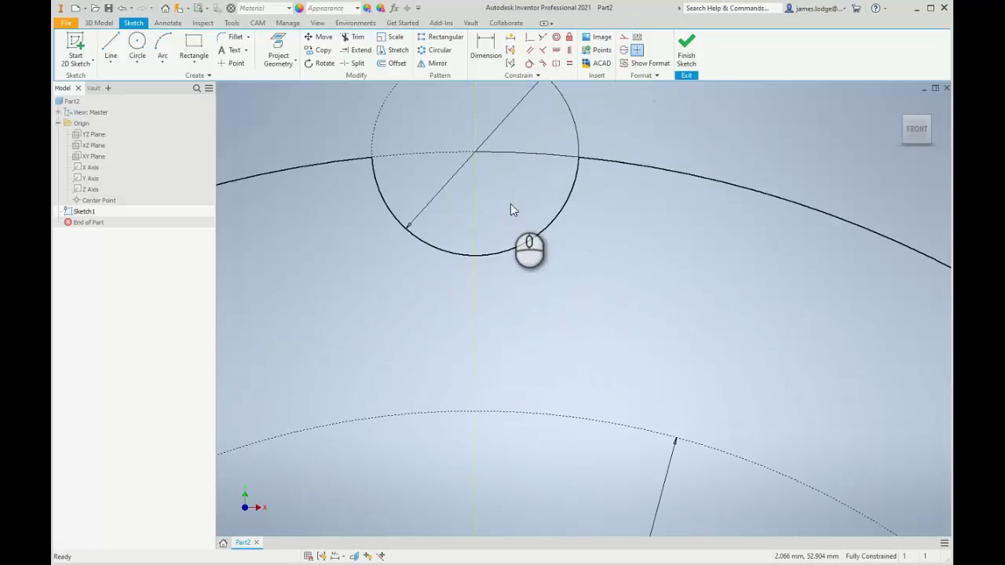
pyautogui.moveTo(510, 209); pyautogui.dragTo(571, 258, button='middle')
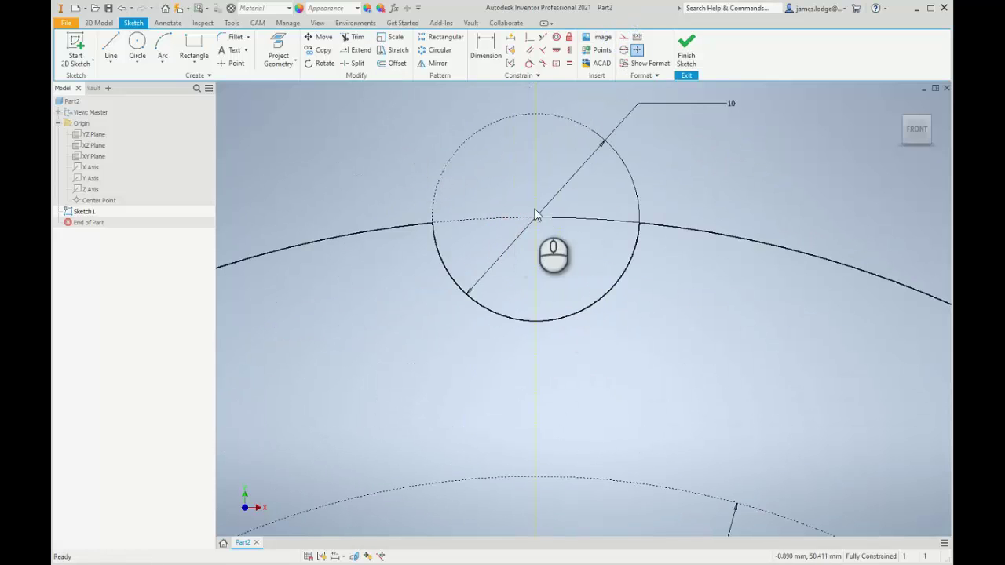
pyautogui.scroll(-3, 534, 216)
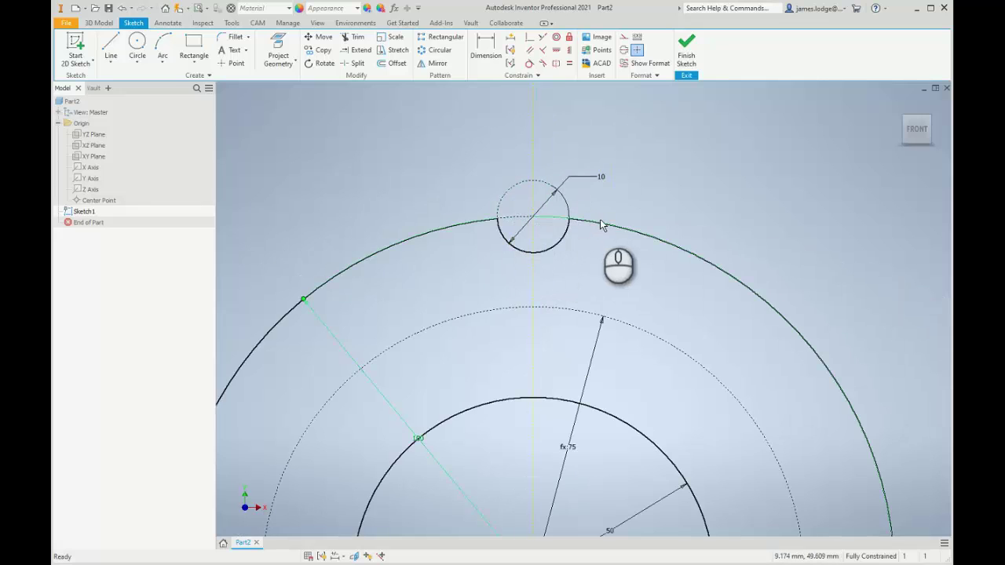
# Circular-pattern the lower notch arc around the sketch centre point with 6 instances over 360 degrees
pyautogui.scroll(-3, 601, 224)
pyautogui.middleClick(670, 162)
pyautogui.middleClick(670, 161)
pyautogui.click(357, 148)
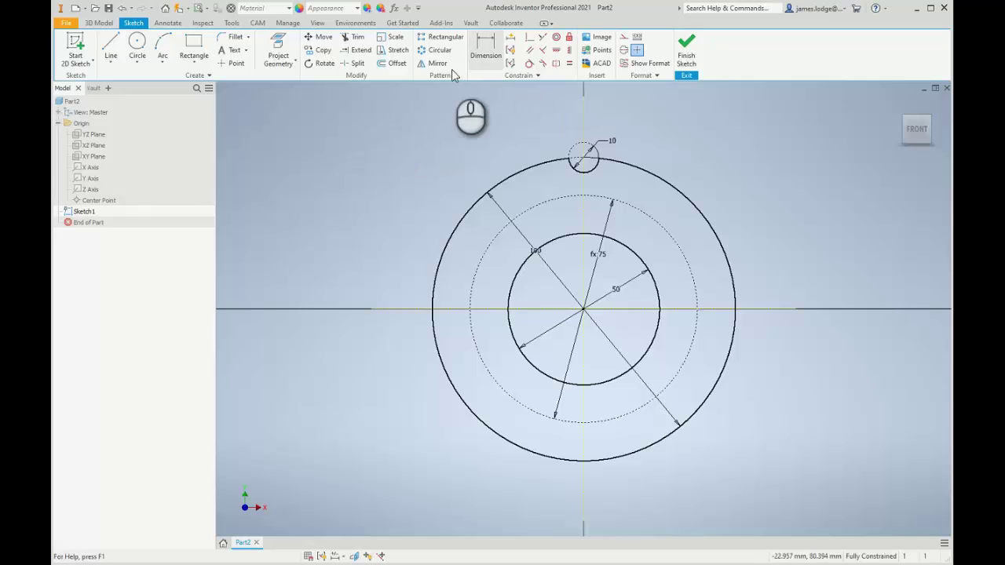
pyautogui.click(438, 49)
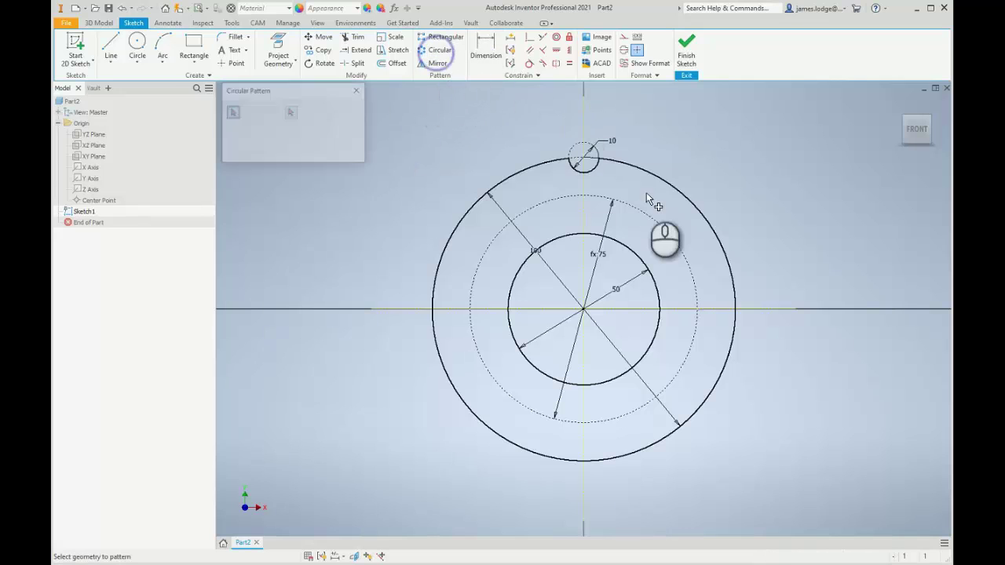
pyautogui.click(579, 170)
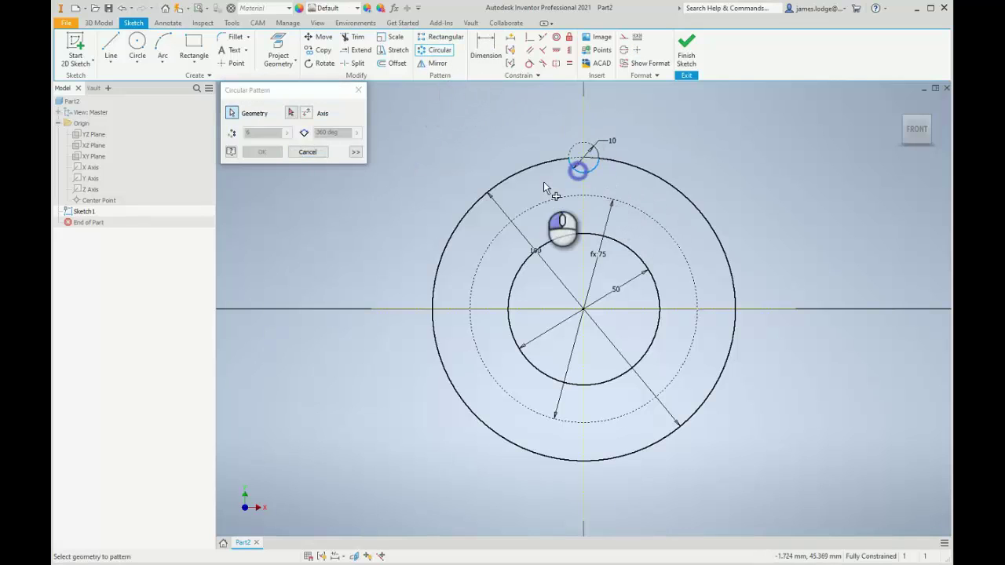
pyautogui.click(291, 113)
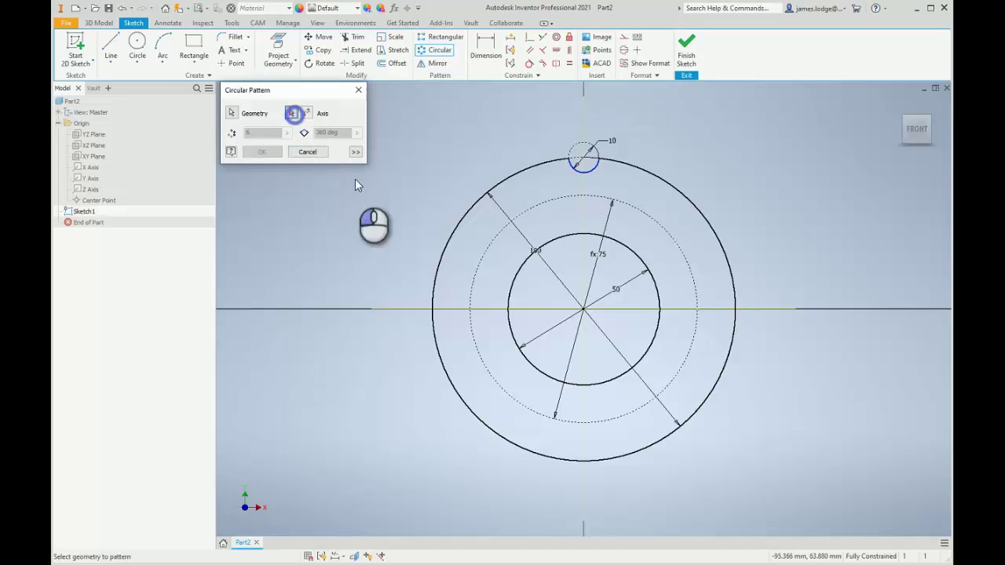
pyautogui.click(583, 310)
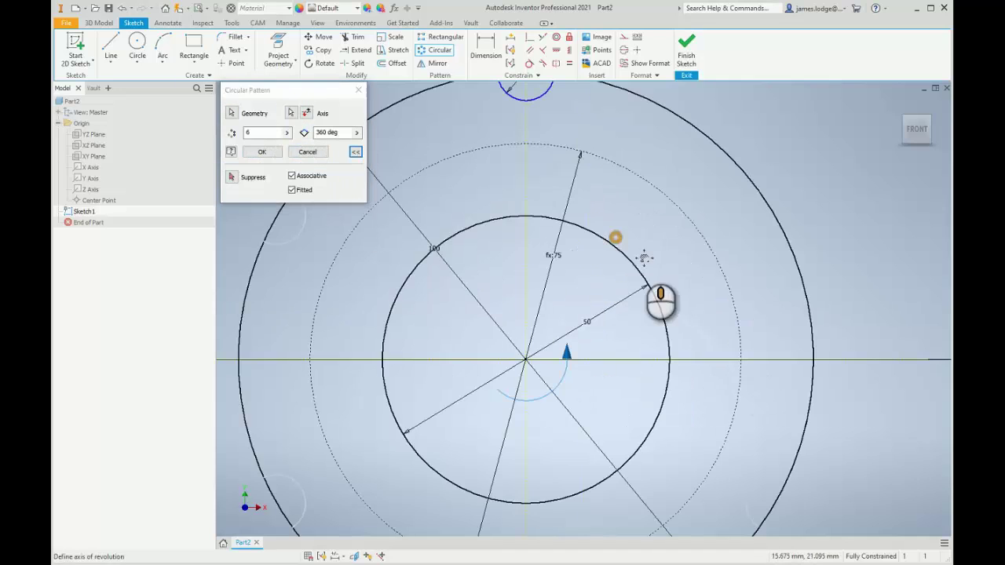
pyautogui.moveTo(641, 257); pyautogui.dragTo(832, 341, button='middle')
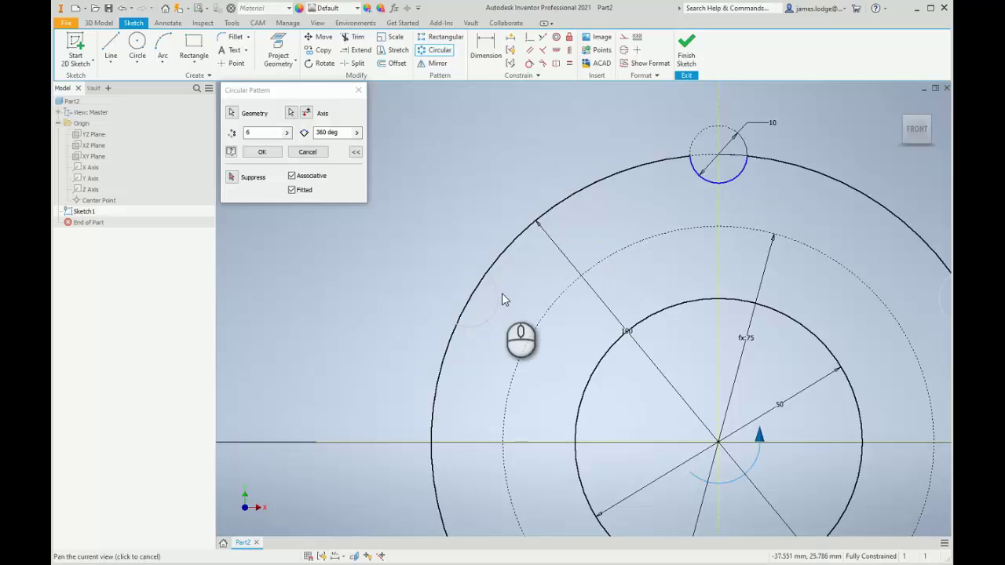
pyautogui.moveTo(502, 293); pyautogui.dragTo(448, 98, button='middle')
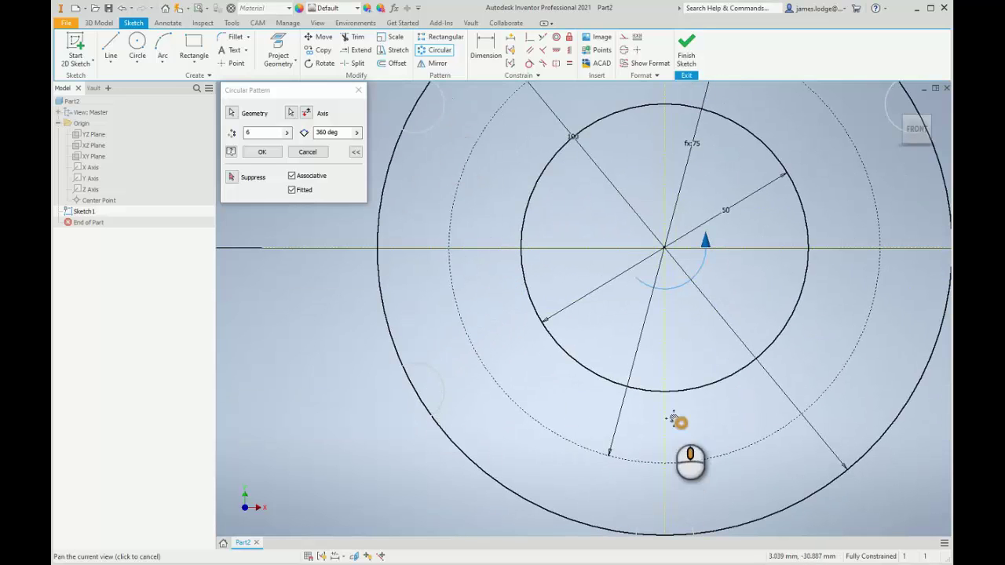
pyautogui.moveTo(679, 423); pyautogui.dragTo(558, 328, button='middle')
pyautogui.moveTo(588, 276); pyautogui.dragTo(471, 399, button='middle')
pyautogui.moveTo(600, 260); pyautogui.dragTo(664, 297, button='middle')
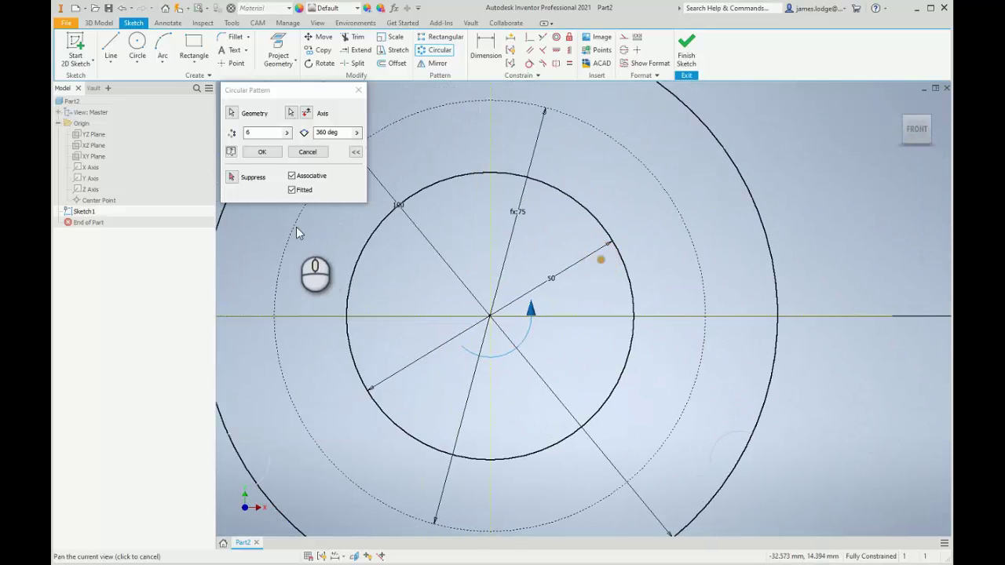
pyautogui.click(272, 154)
pyautogui.scroll(3, 494, 187)
pyautogui.moveTo(491, 189); pyautogui.dragTo(549, 240, button='middle')
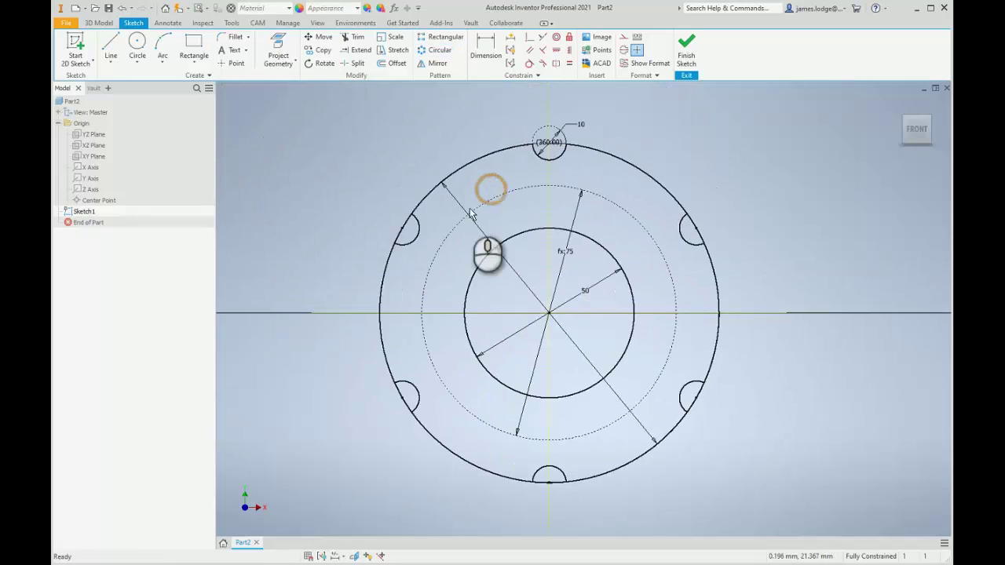
# Split the outer circle at both ends of the upper-left and upper-right notch arcs
pyautogui.click(338, 159)
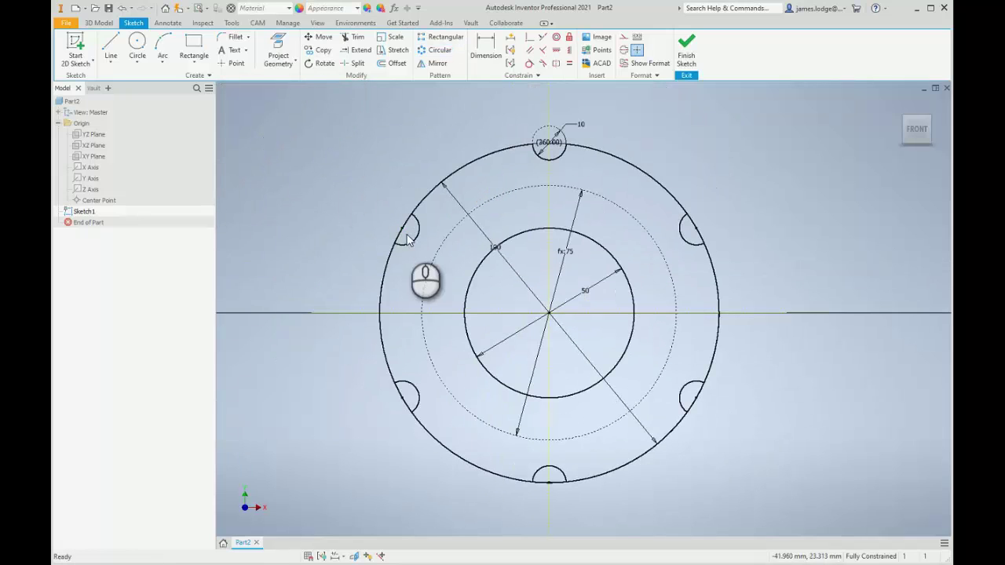
pyautogui.scroll(-5, 407, 240)
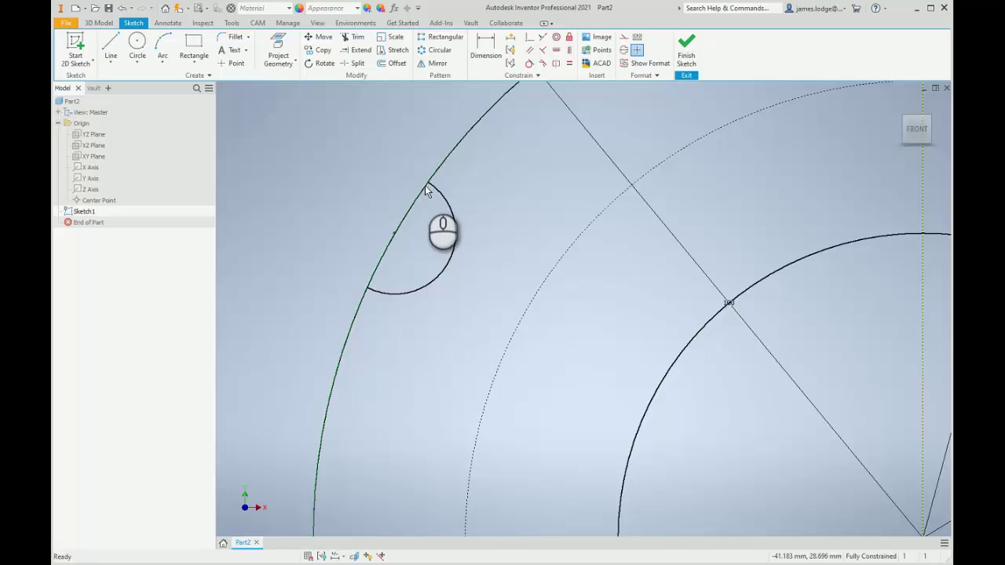
pyautogui.scroll(5, 420, 193)
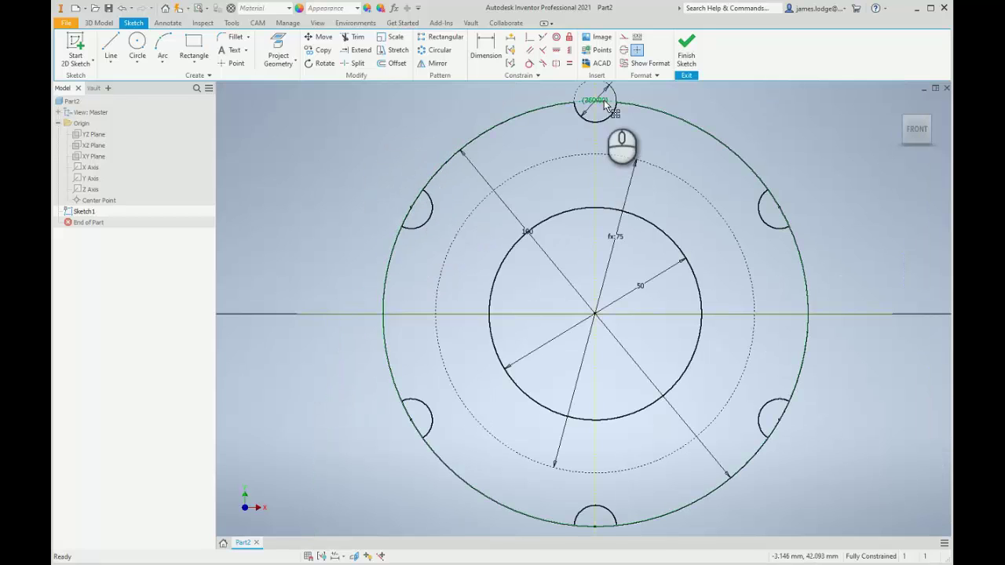
pyautogui.scroll(-5, 606, 105)
pyautogui.scroll(4, 599, 157)
pyautogui.click(471, 140)
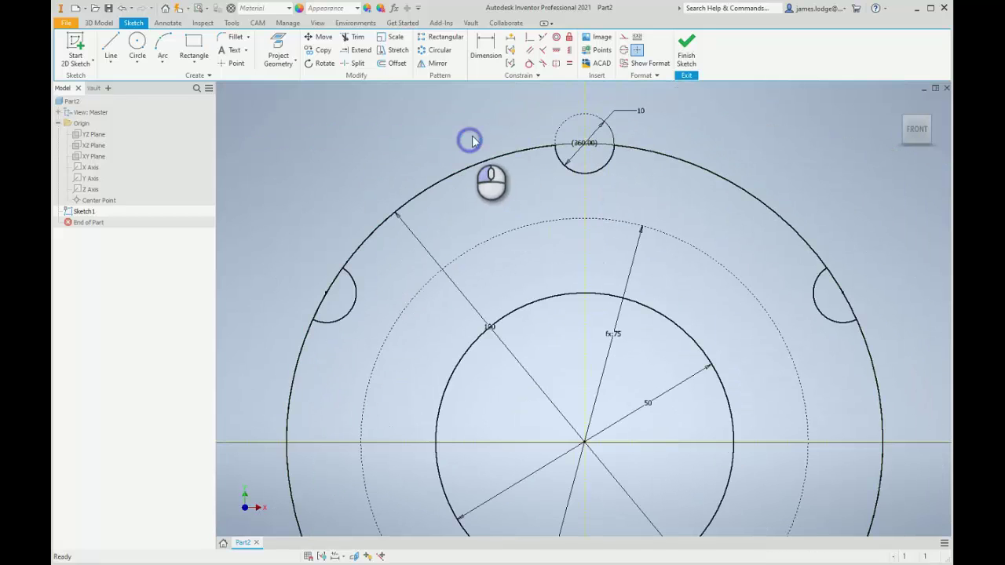
pyautogui.click(356, 63)
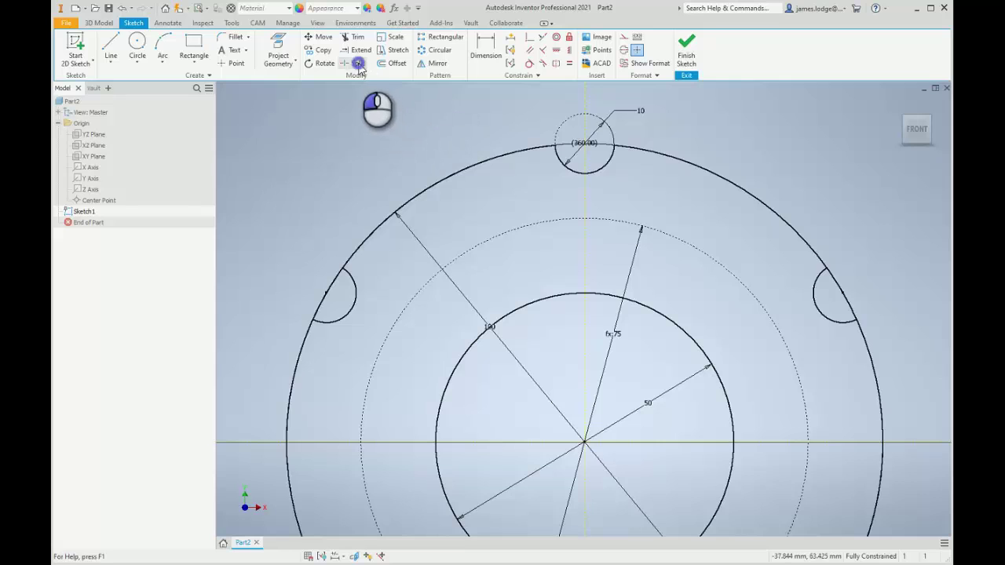
pyautogui.click(330, 281)
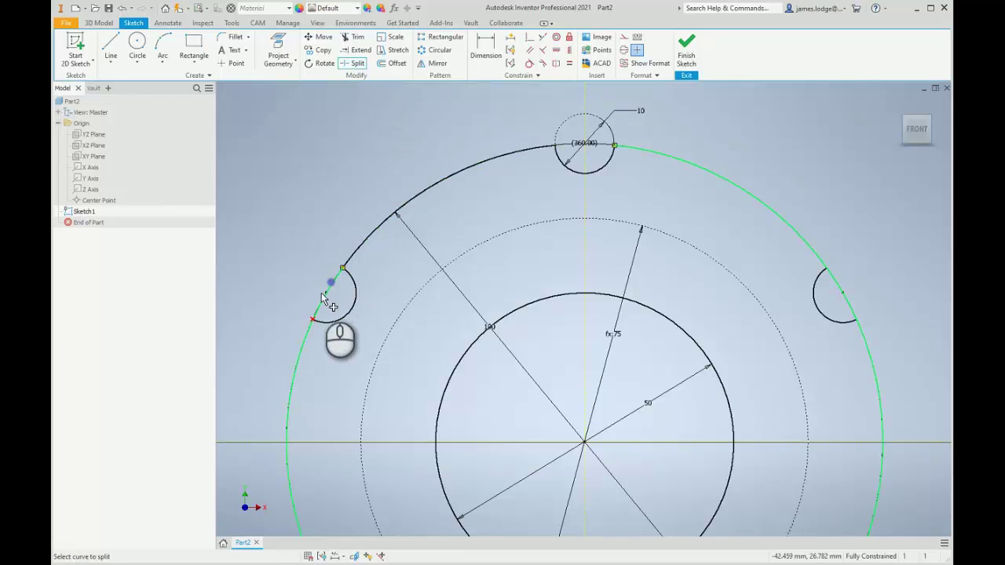
pyautogui.click(322, 299)
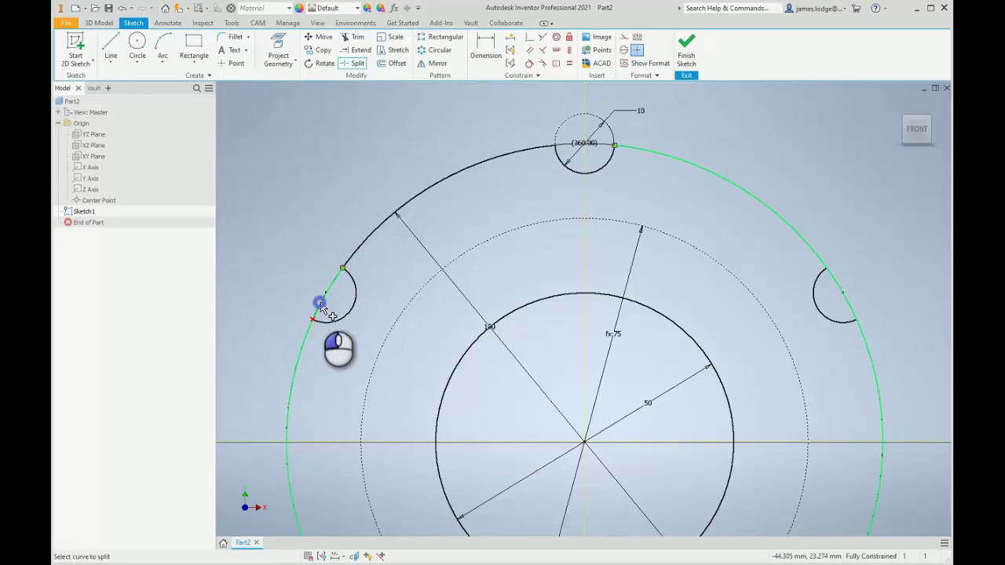
pyautogui.click(834, 278)
pyautogui.click(852, 304)
# Split the outer circle at the ends of the lower-right, bottom and lower-left notch arcs
pyautogui.moveTo(727, 324); pyautogui.dragTo(640, 73, button='middle')
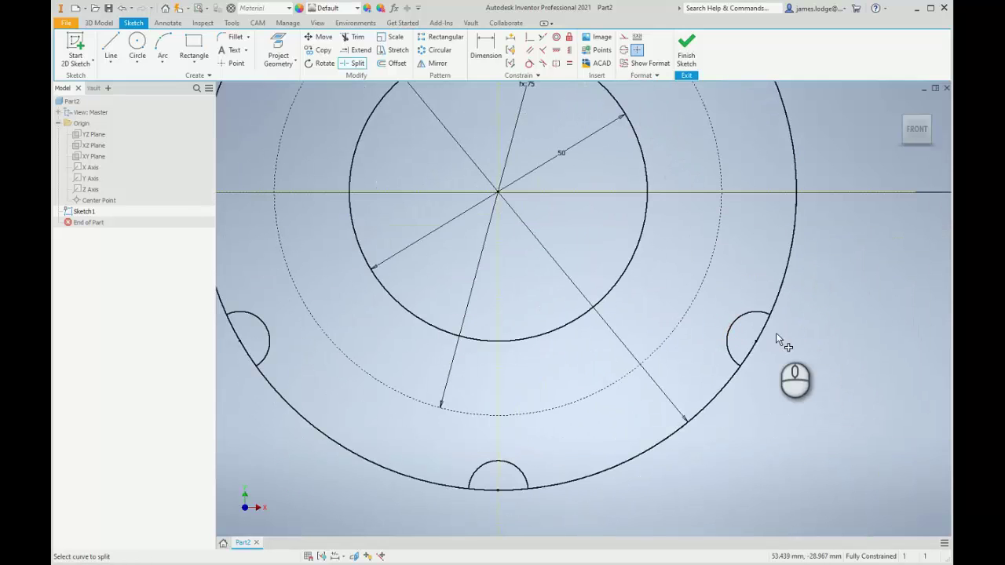
pyautogui.click(766, 324)
pyautogui.click(747, 354)
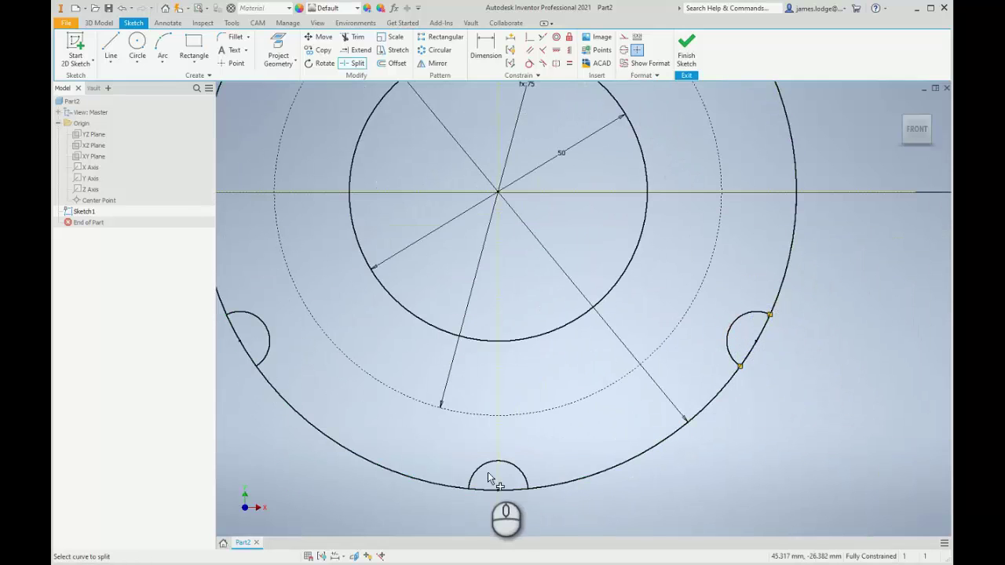
pyautogui.click(506, 488)
pyautogui.click(475, 489)
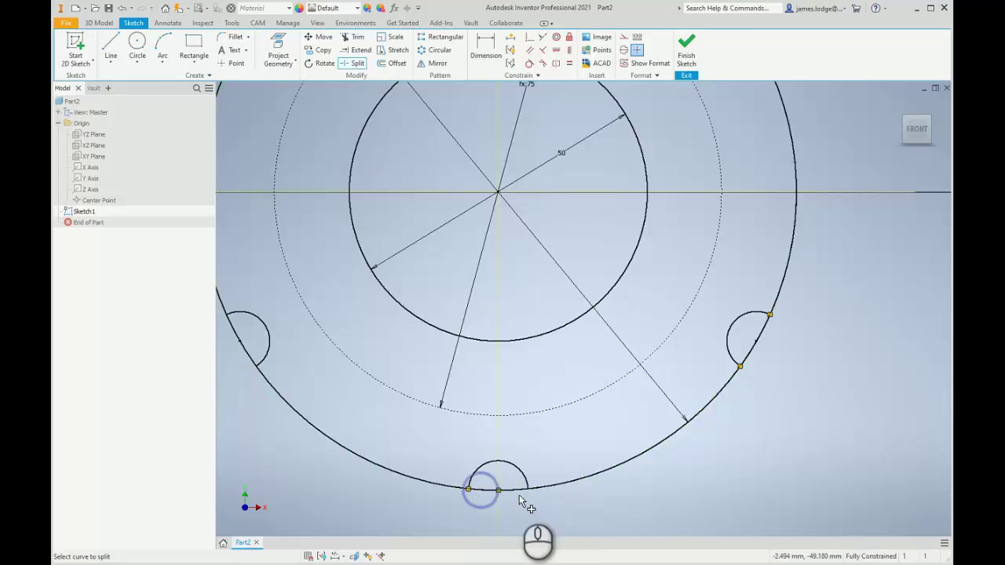
pyautogui.click(230, 328)
pyautogui.moveTo(252, 323); pyautogui.dragTo(499, 452, button='middle')
pyautogui.rightClick(342, 200)
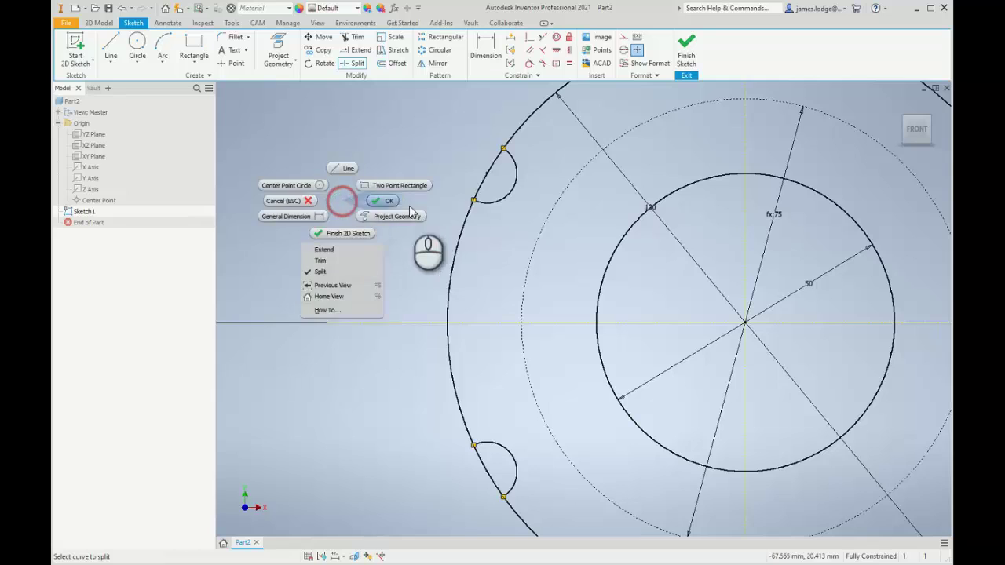
pyautogui.click(416, 201)
# Convert the outer circle's segment across the upper-left notch to construction geometry
pyautogui.click(487, 176)
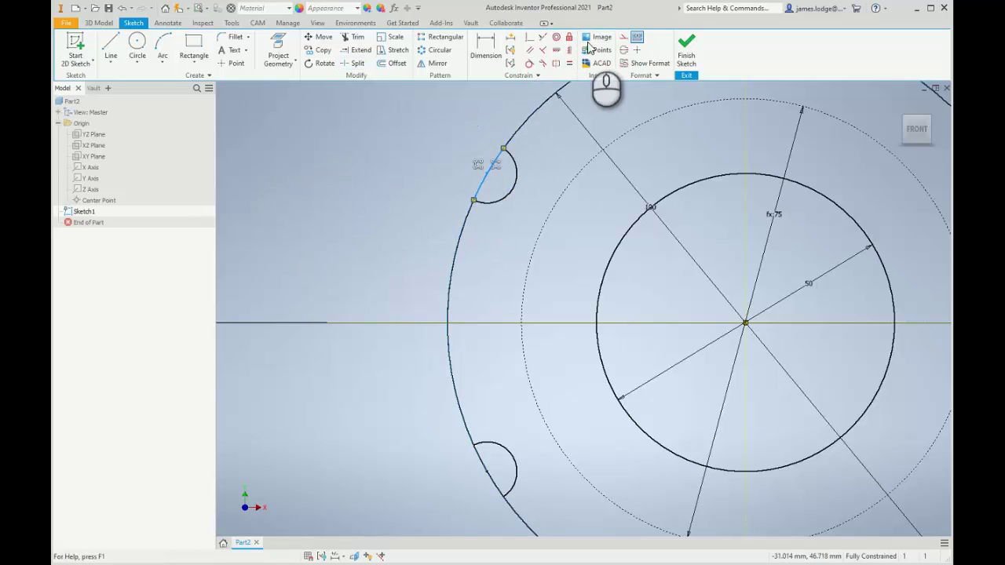
pyautogui.click(623, 37)
pyautogui.click(242, 214)
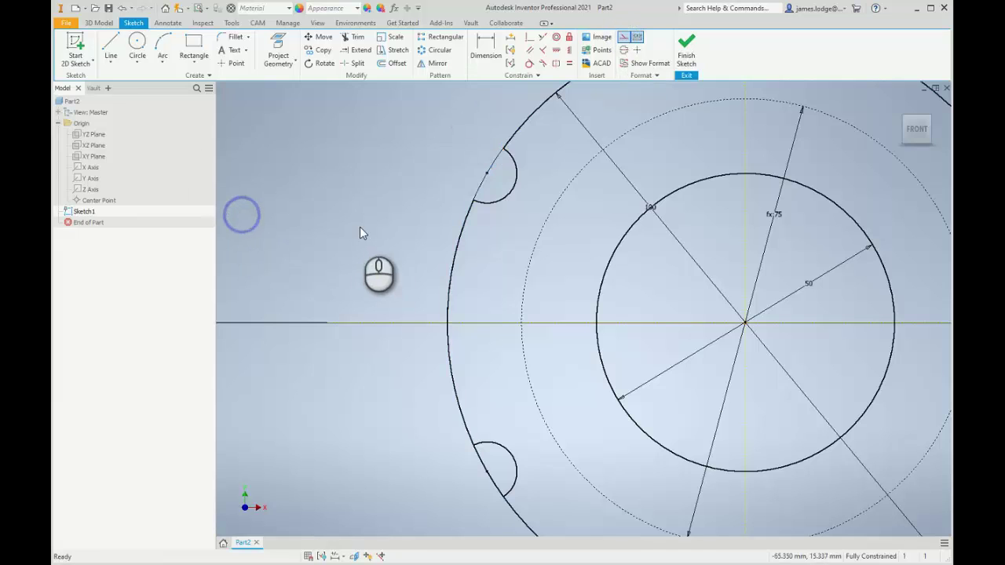
# Convert the outer circle's segments across the bottom and lower-left notches to construction geometry
pyautogui.scroll(-5, 361, 225)
pyautogui.scroll(4, 612, 229)
pyautogui.moveTo(474, 193)
pyautogui.mouseDown(button='middle')
pyautogui.moveTo(382, 214)
pyautogui.moveTo(733, 263)
pyautogui.mouseUp(button='middle')
pyautogui.scroll(6, 410, 217)
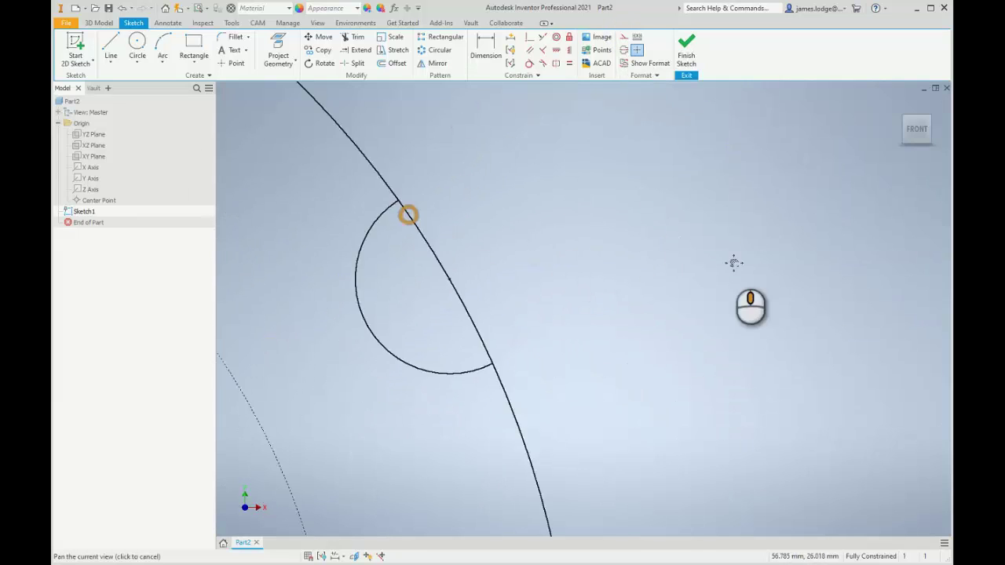
pyautogui.scroll(-5, 541, 353)
pyautogui.click(483, 403)
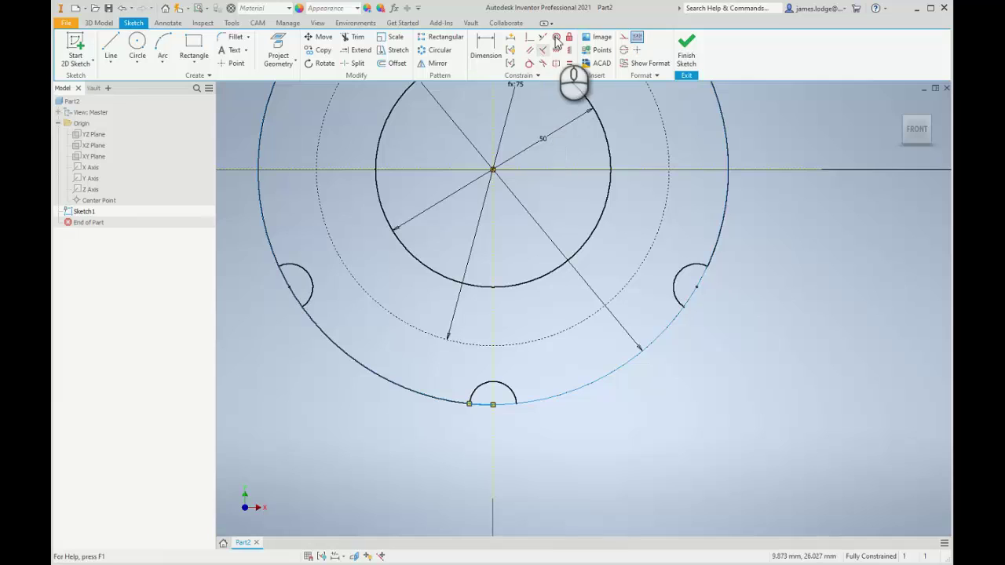
pyautogui.click(624, 37)
pyautogui.click(256, 348)
pyautogui.moveTo(298, 288); pyautogui.dragTo(270, 306)
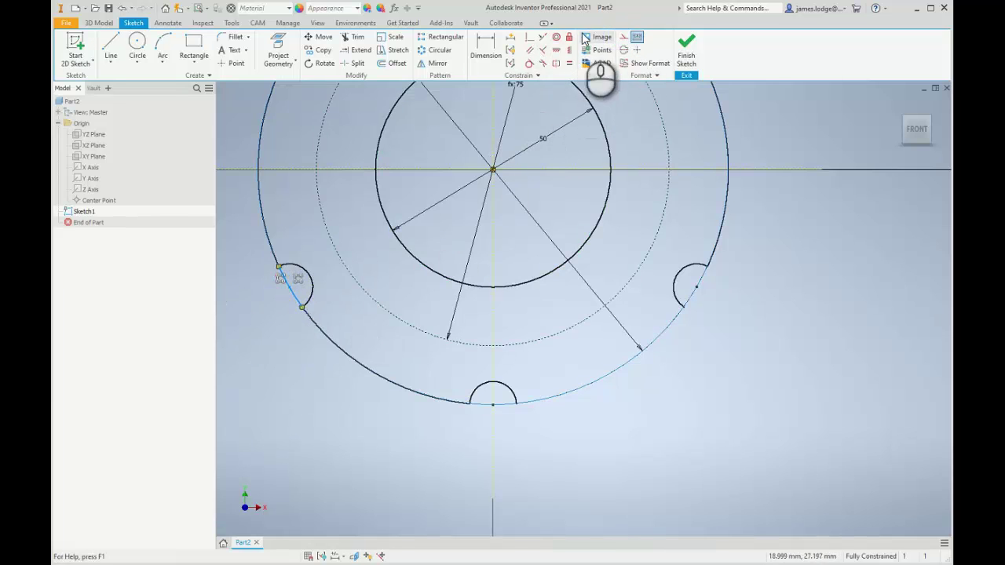
pyautogui.click(623, 35)
# Convert the remaining outer circle segment across the left half of the bottom notch to construction geometry
pyautogui.moveTo(364, 202); pyautogui.dragTo(424, 293, button='middle')
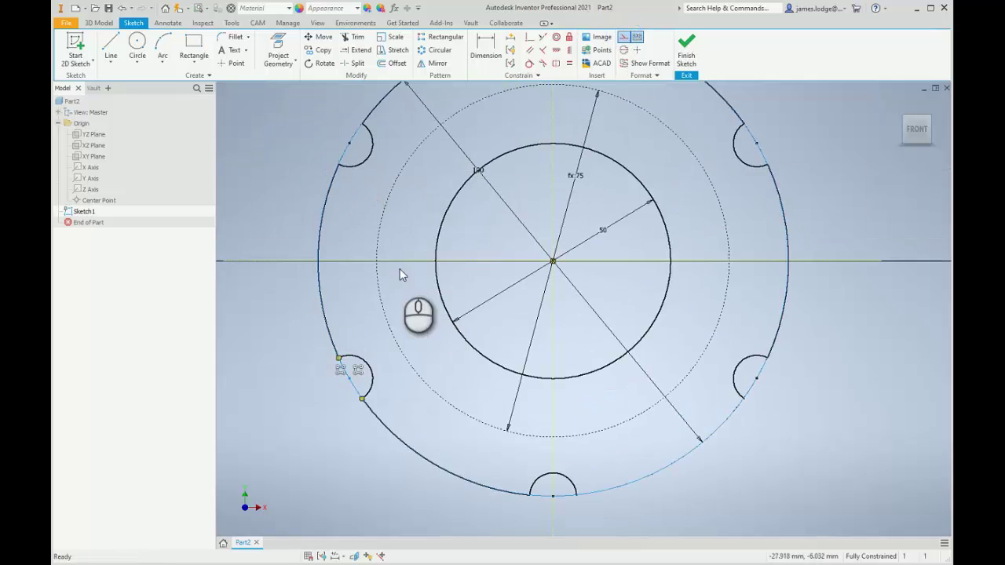
pyautogui.scroll(-4, 370, 243)
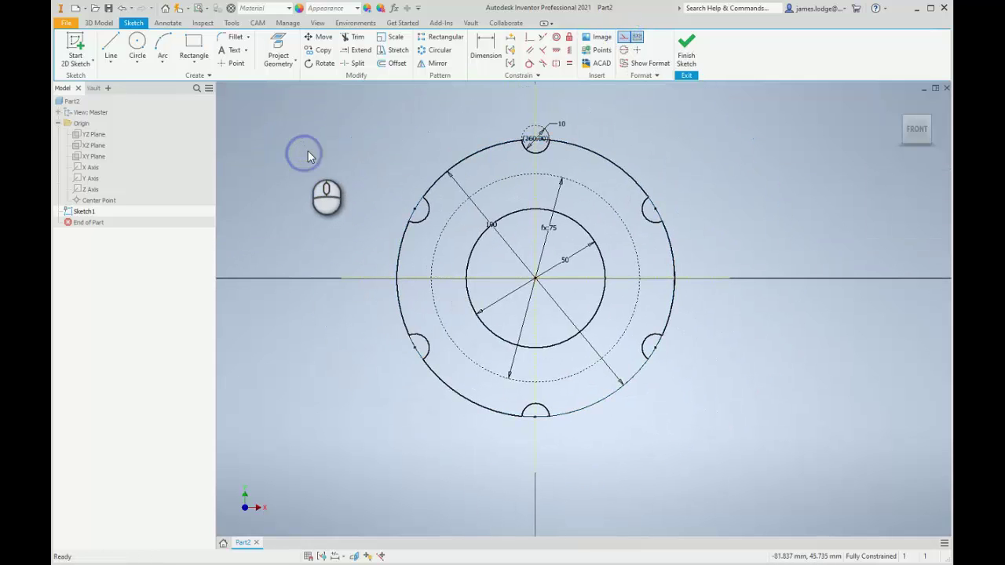
pyautogui.scroll(3, 329, 141)
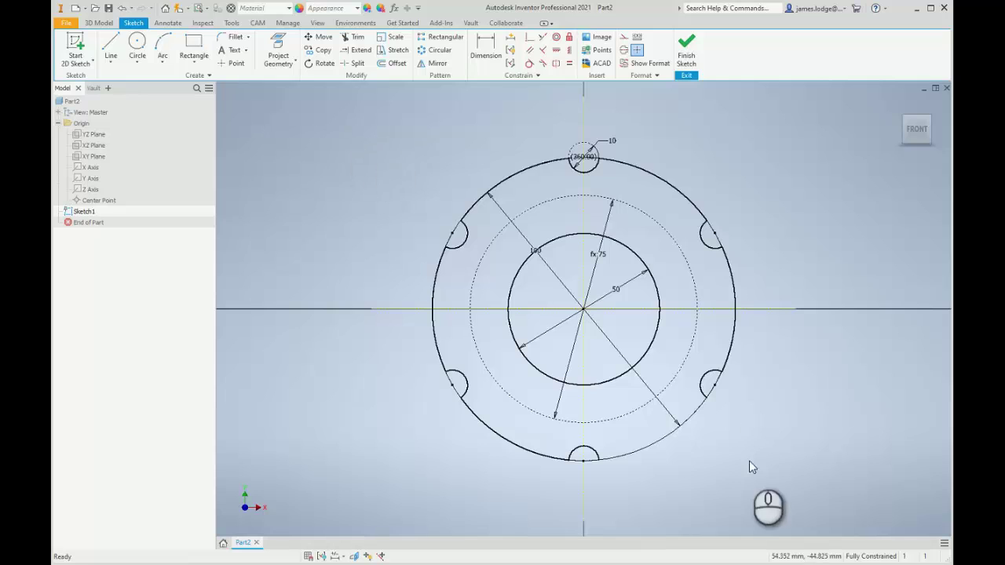
pyautogui.scroll(4, 604, 448)
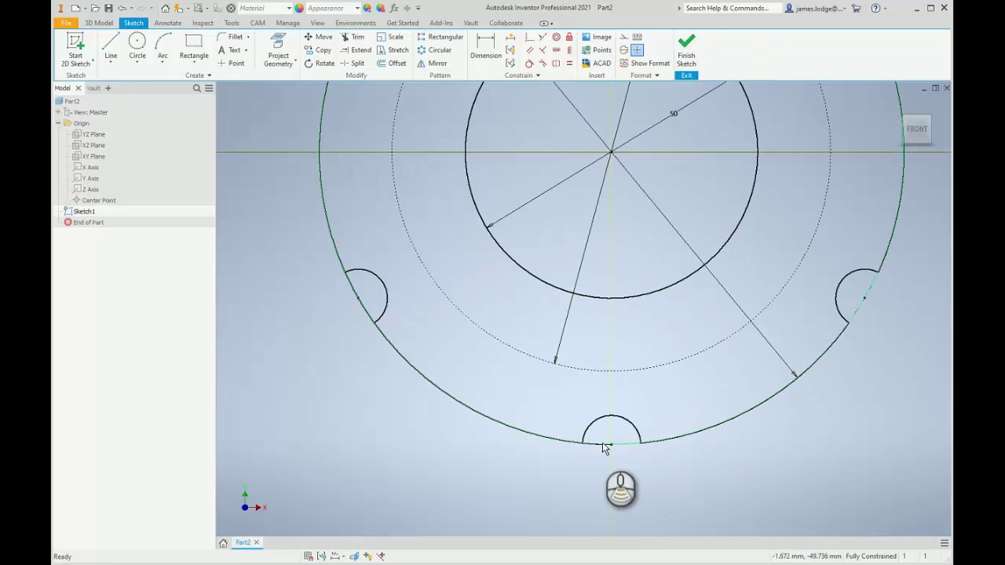
pyautogui.moveTo(604, 448)
pyautogui.click(645, 461)
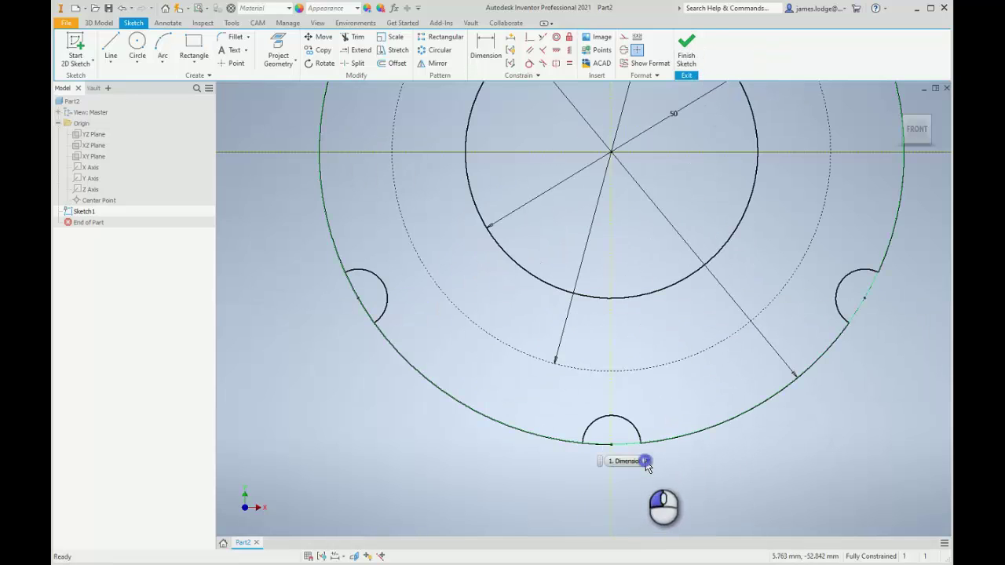
pyautogui.click(625, 480)
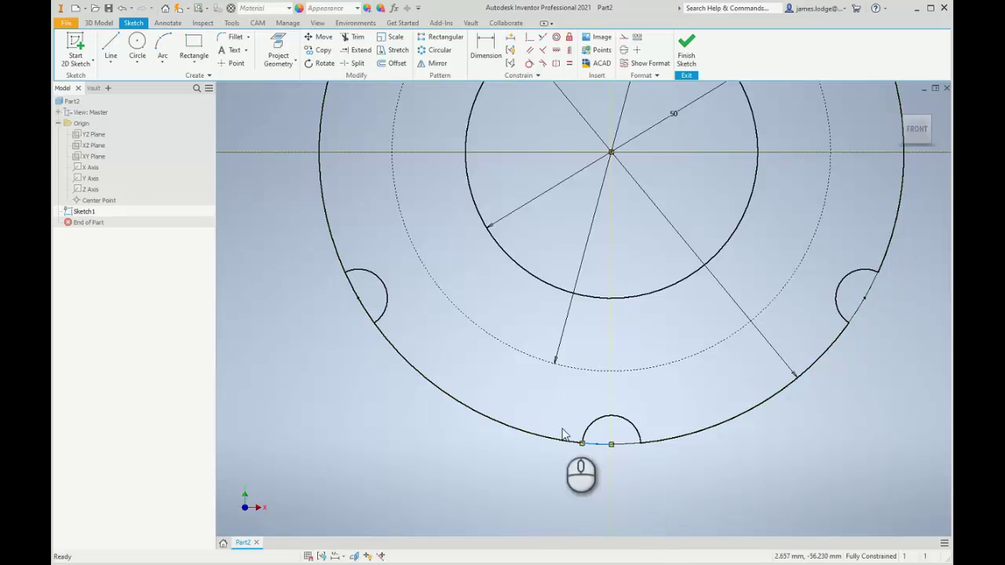
pyautogui.scroll(10, 556, 500)
pyautogui.moveTo(746, 317); pyautogui.dragTo(493, 426, button='middle')
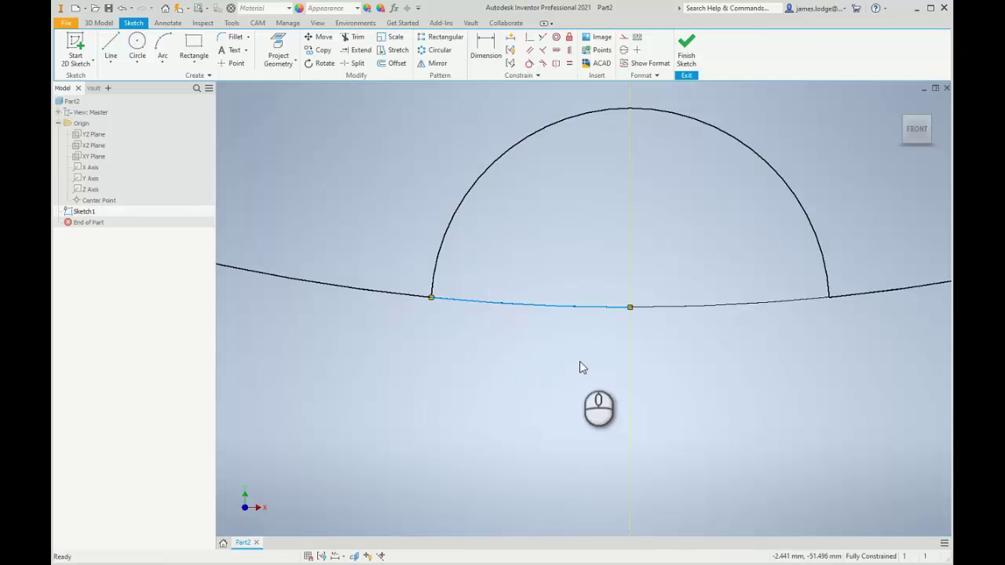
pyautogui.click(623, 36)
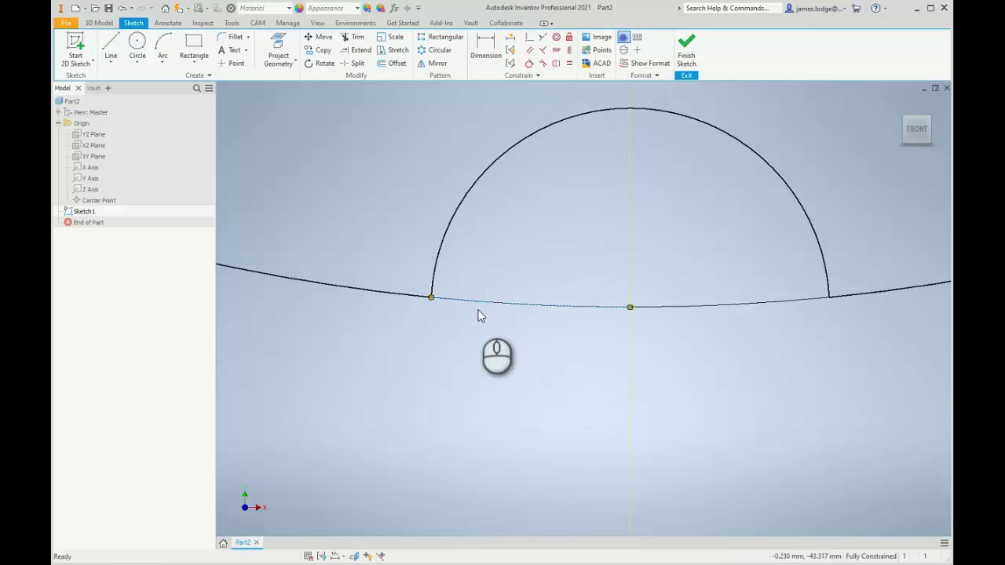
# Check the outer circle around the whole ring for solid segments left across the notches
pyautogui.scroll(-12, 479, 316)
pyautogui.scroll(5, 325, 220)
pyautogui.scroll(-5, 579, 270)
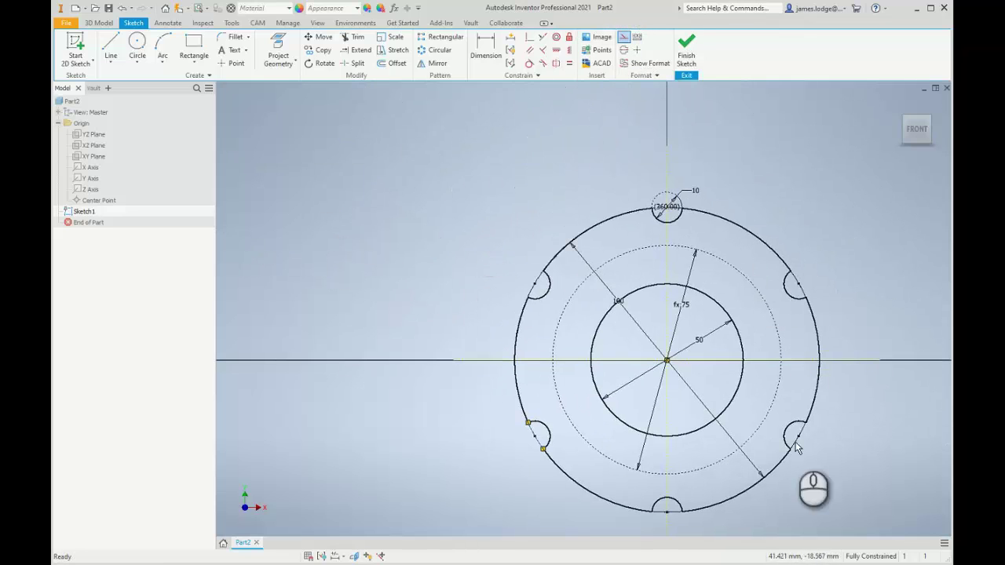
pyautogui.moveTo(751, 395); pyautogui.dragTo(672, 321, button='middle')
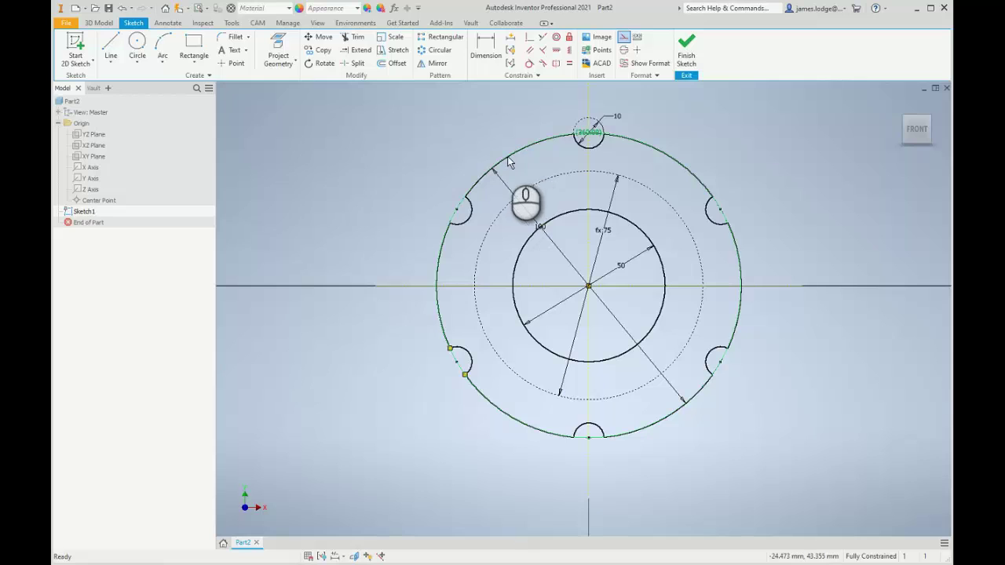
pyautogui.scroll(3, 461, 212)
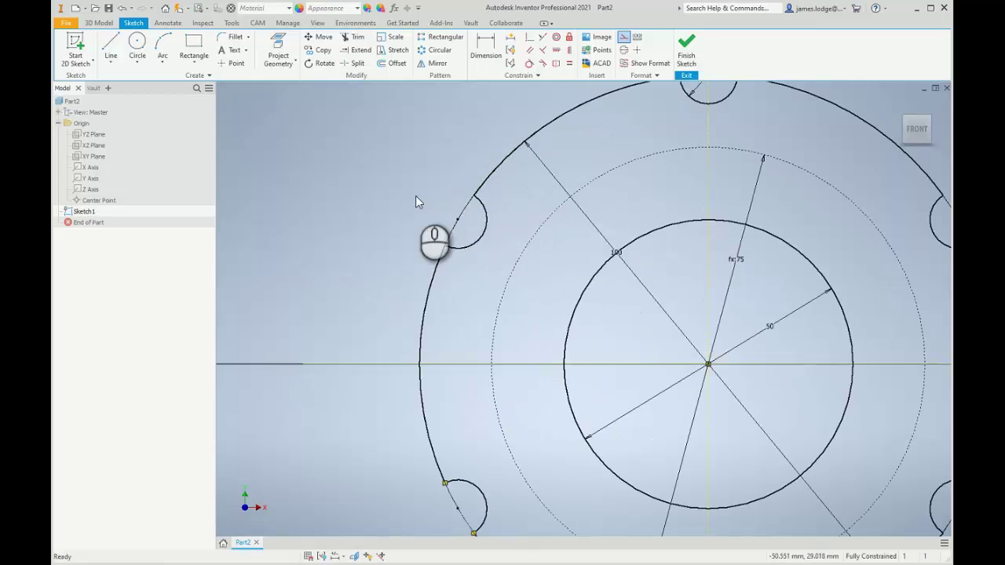
pyautogui.scroll(-5, 415, 196)
pyautogui.scroll(3, 405, 157)
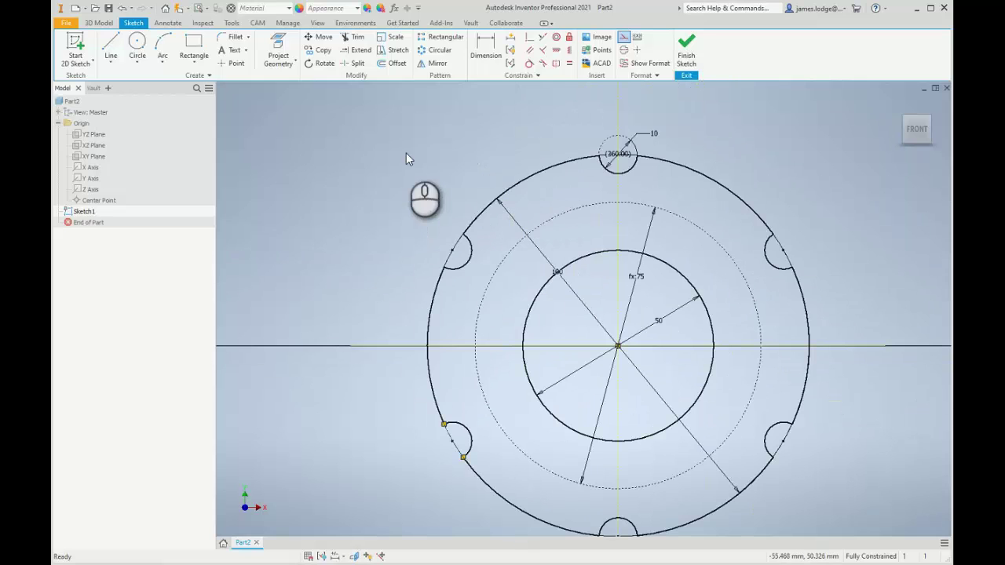
# Finish the sketch and start an Extrude of the notched ring profile
pyautogui.click(687, 55)
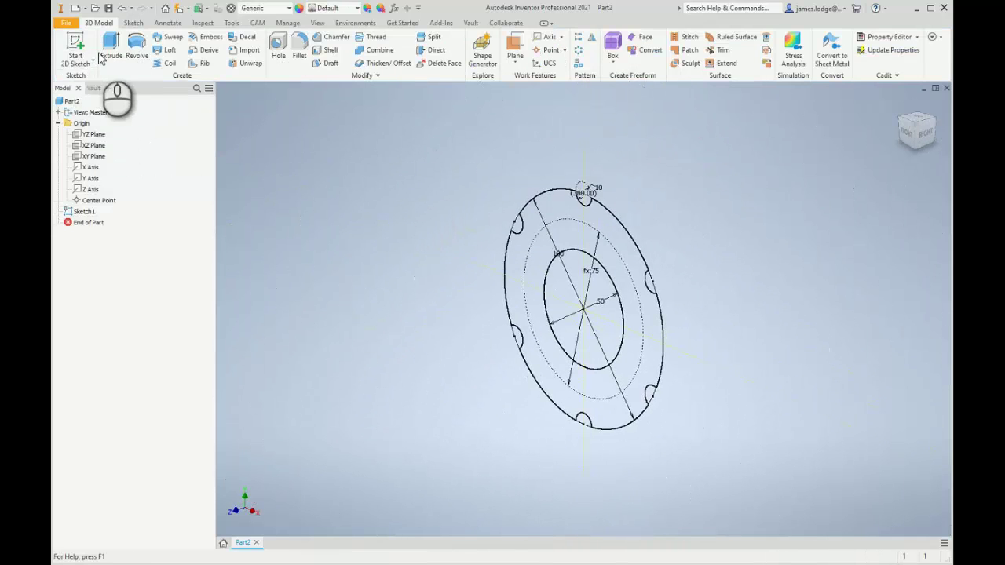
pyautogui.click(108, 49)
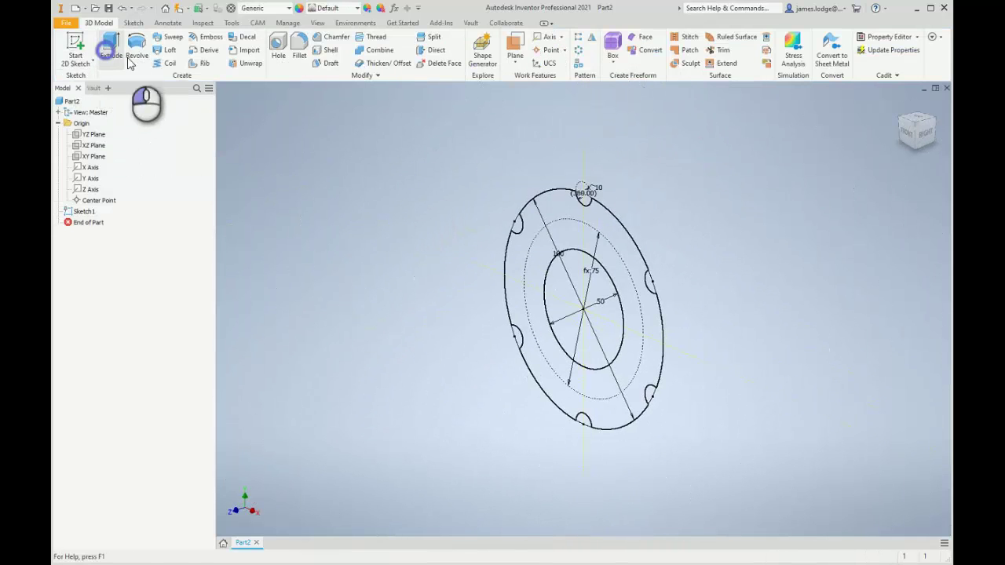
pyautogui.click(568, 225)
pyautogui.keyDown('shift'); pyautogui.moveTo(493, 304); pyautogui.dragTo(544, 282, button='middle'); pyautogui.keyUp('shift')
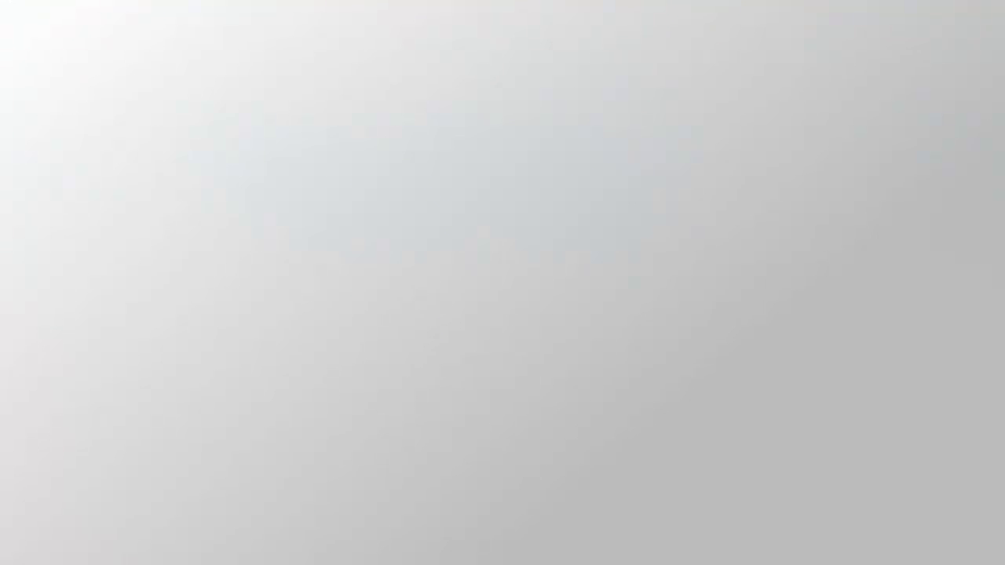